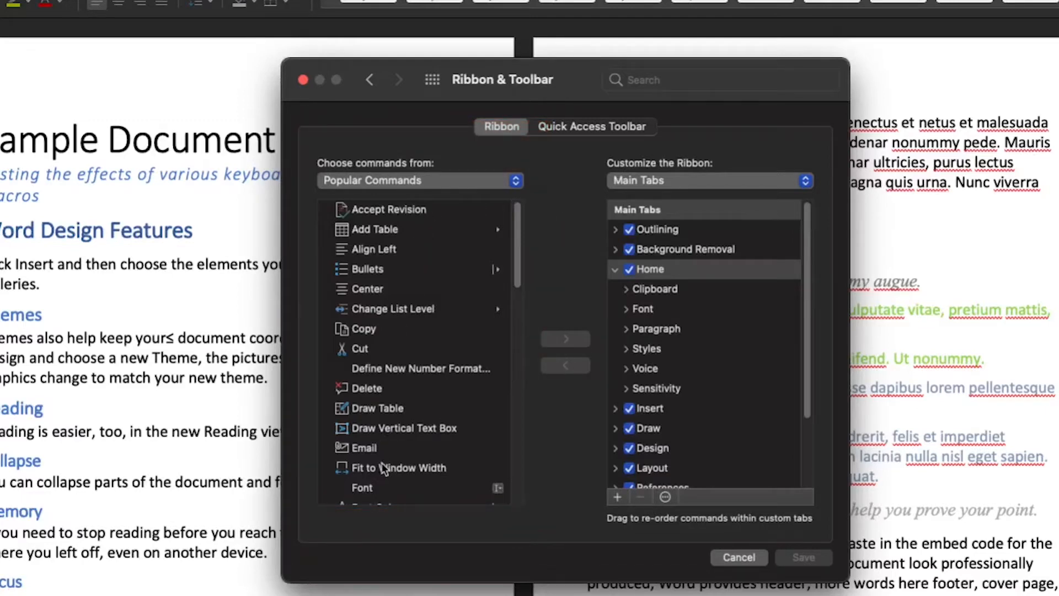
Step: Switch the available command list to All Commands
click(515, 181)
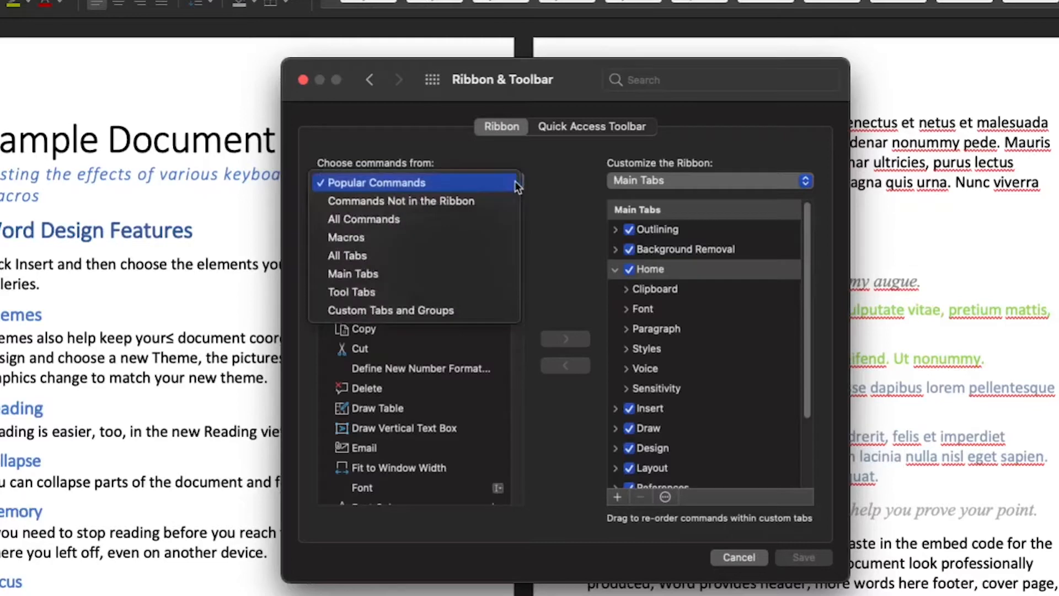
click(425, 223)
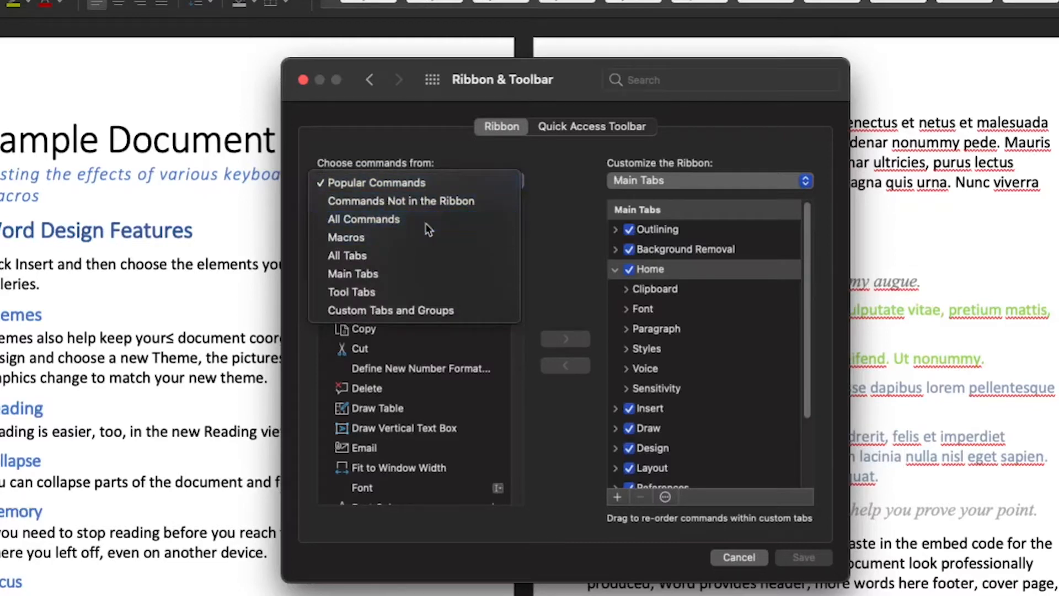
click(516, 179)
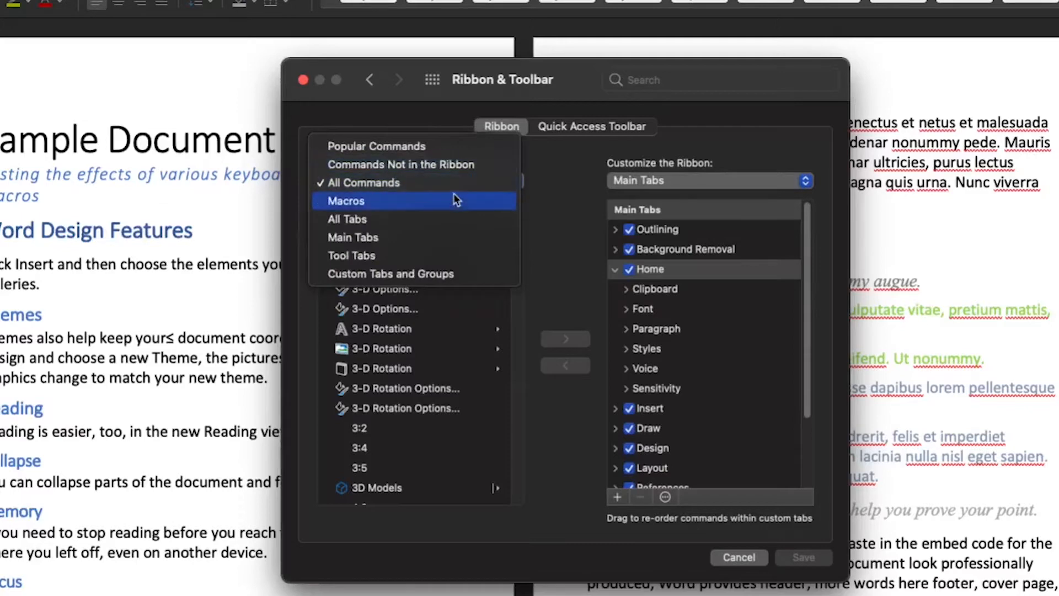
key(Escape)
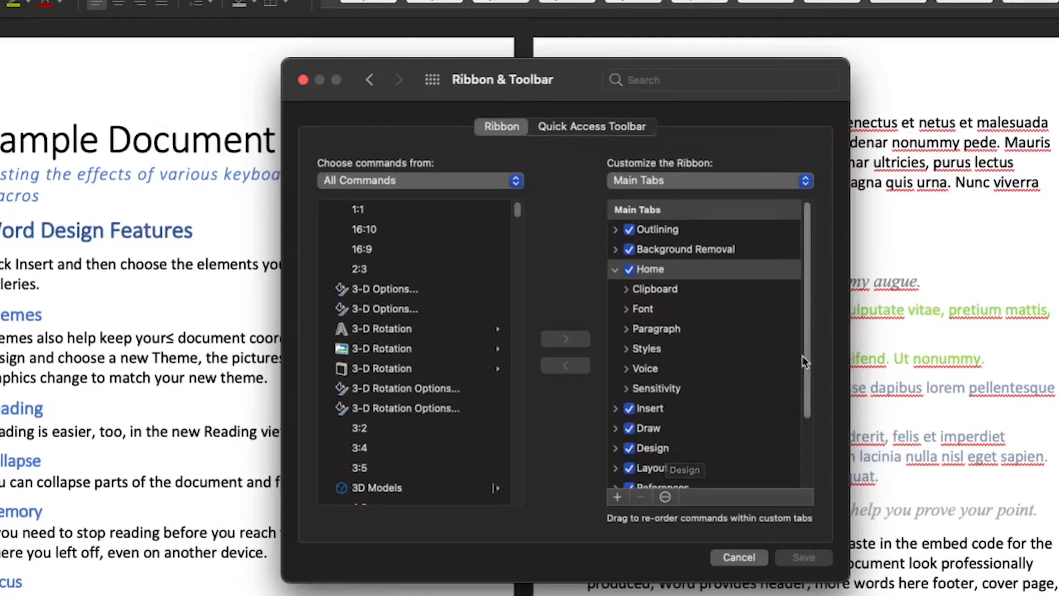
Step: Add a new custom tab below Developer in the main tabs list
drag(806, 346, 796, 422)
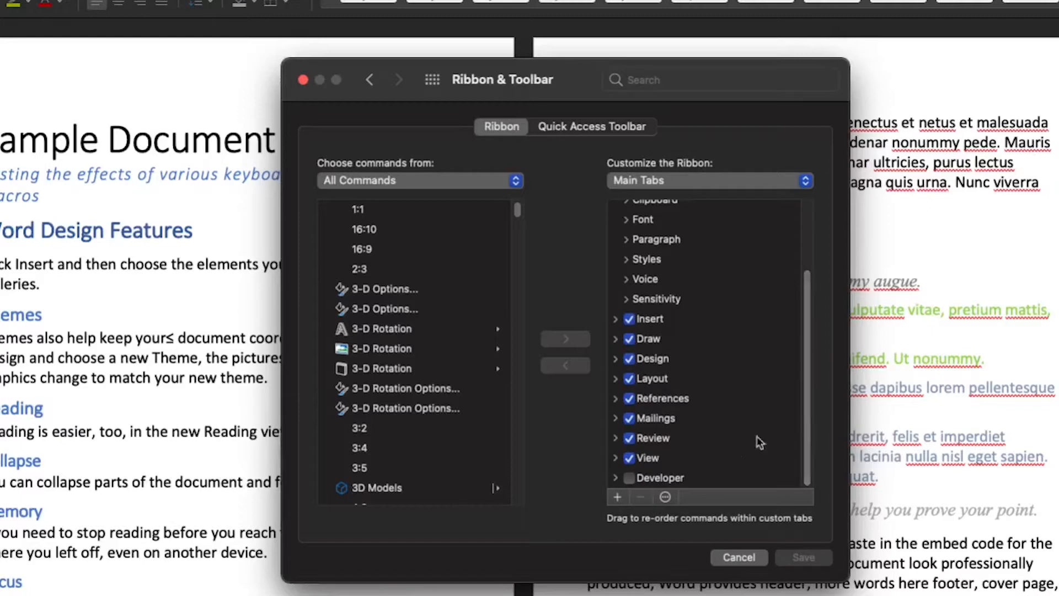
click(668, 473)
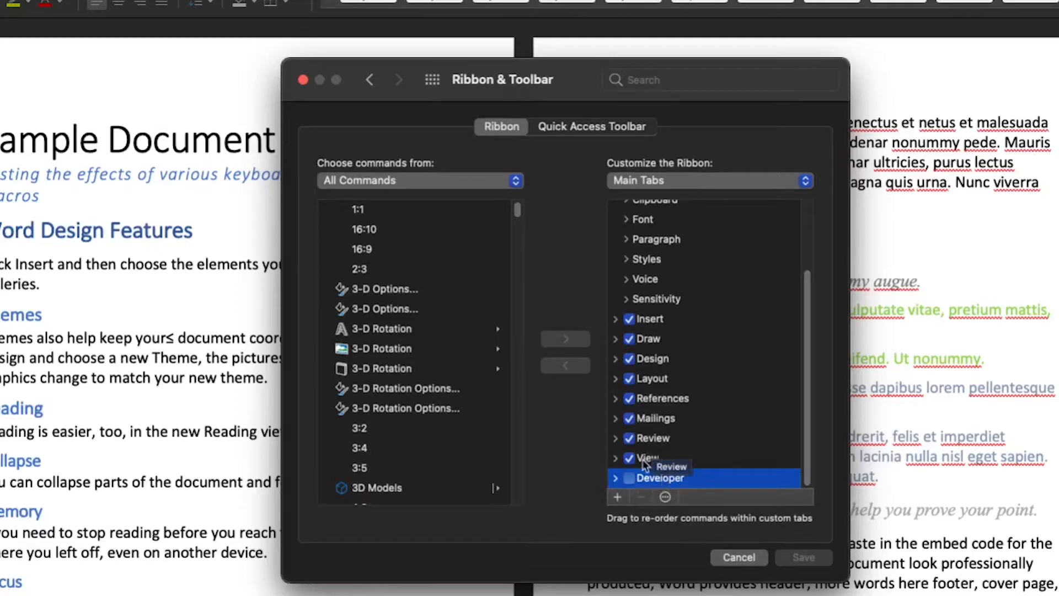
click(618, 497)
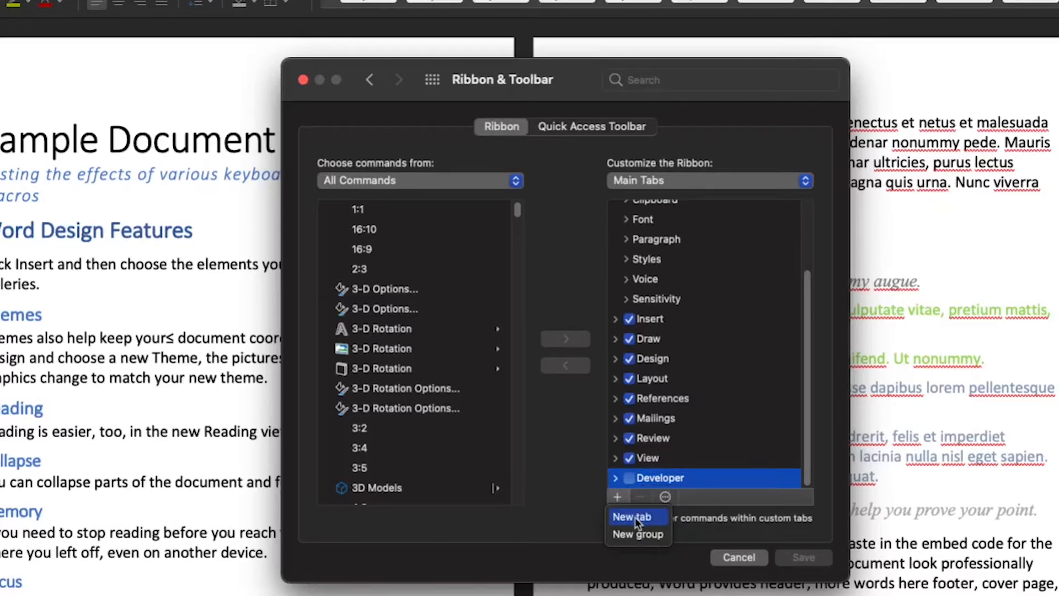
click(635, 516)
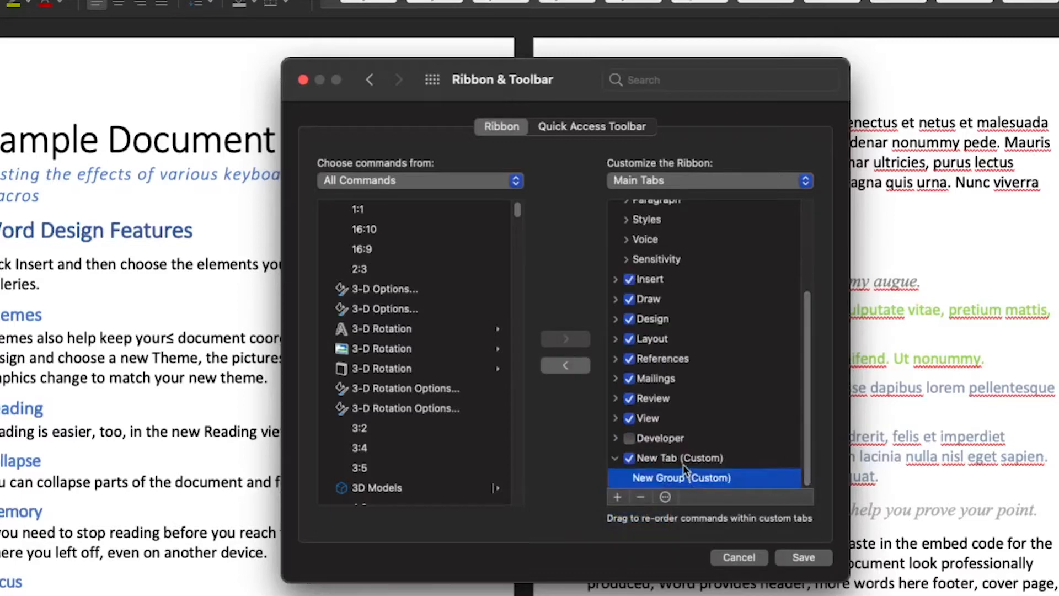
Step: Rename the new tab to Custom
click(680, 459)
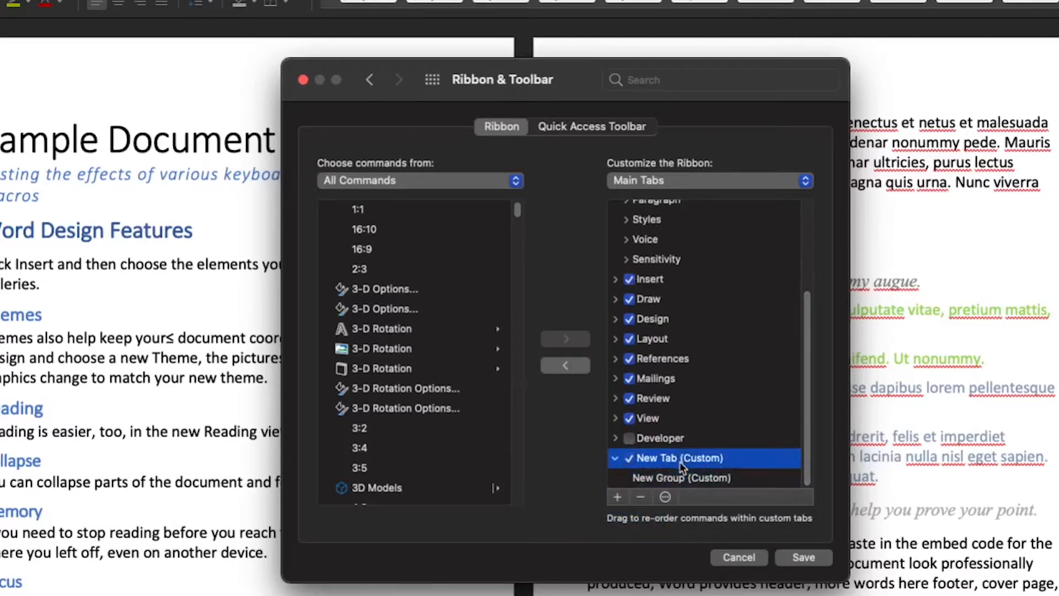
click(665, 498)
click(666, 498)
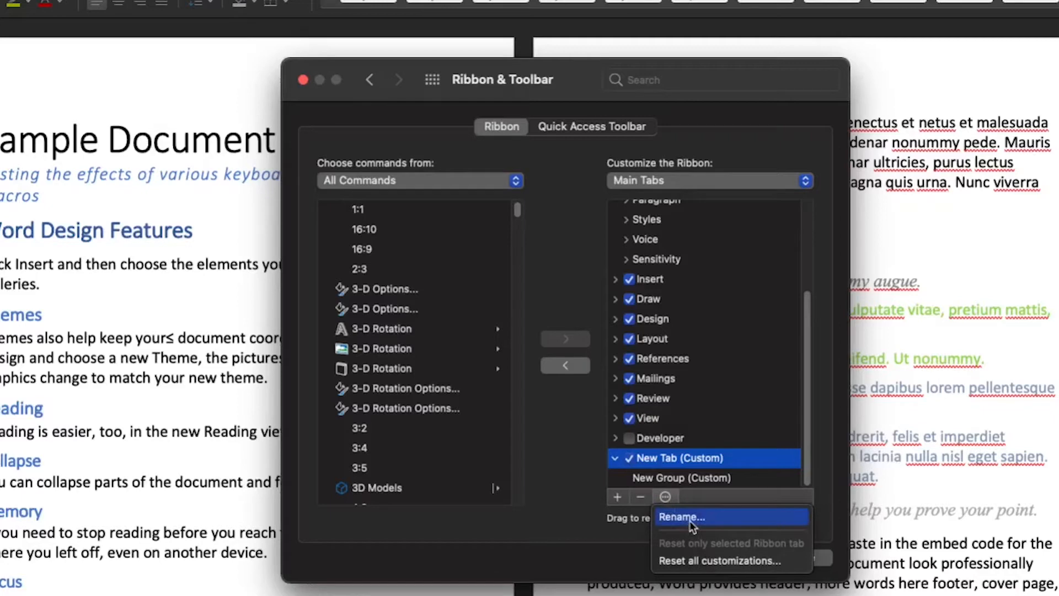
click(690, 519)
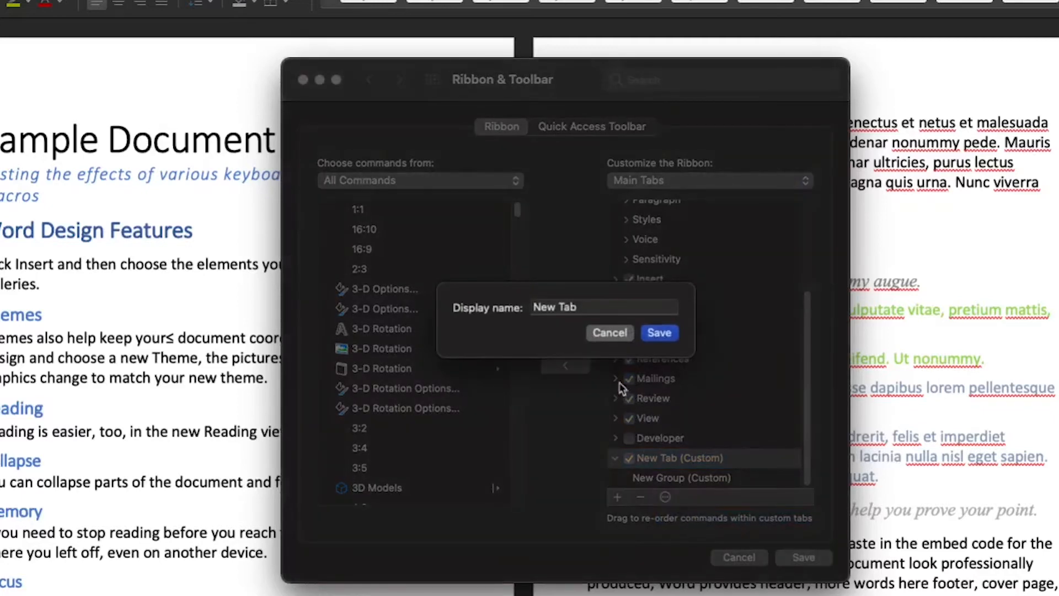
triple_click(592, 312)
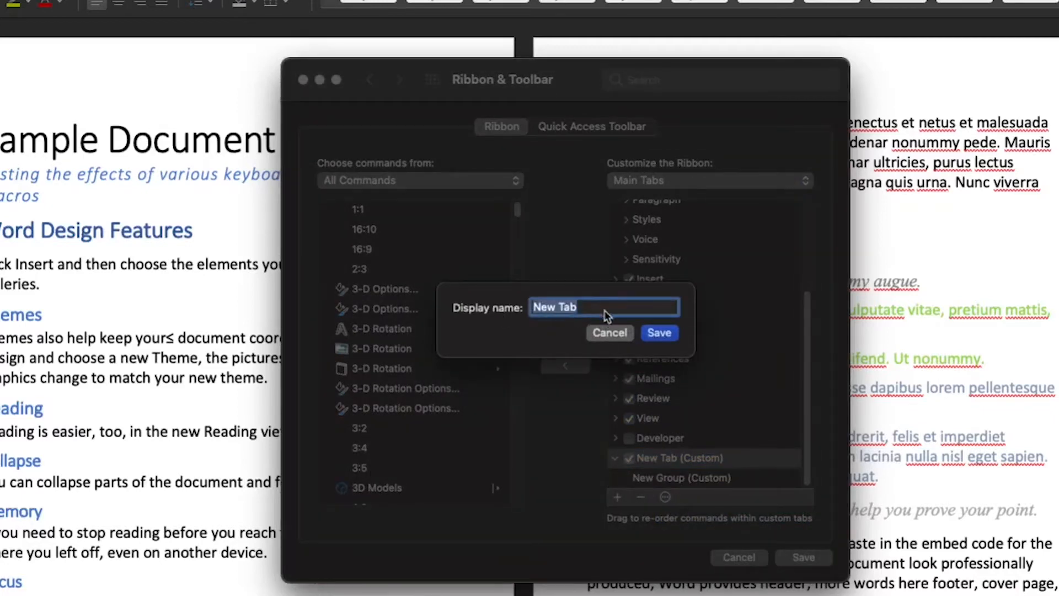
text(Custom)
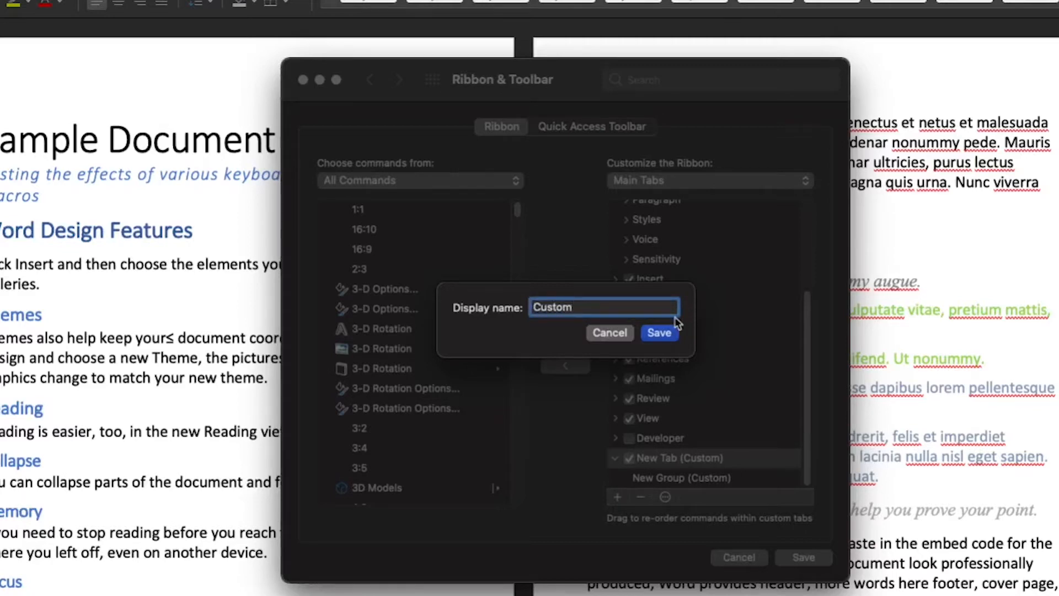
click(664, 332)
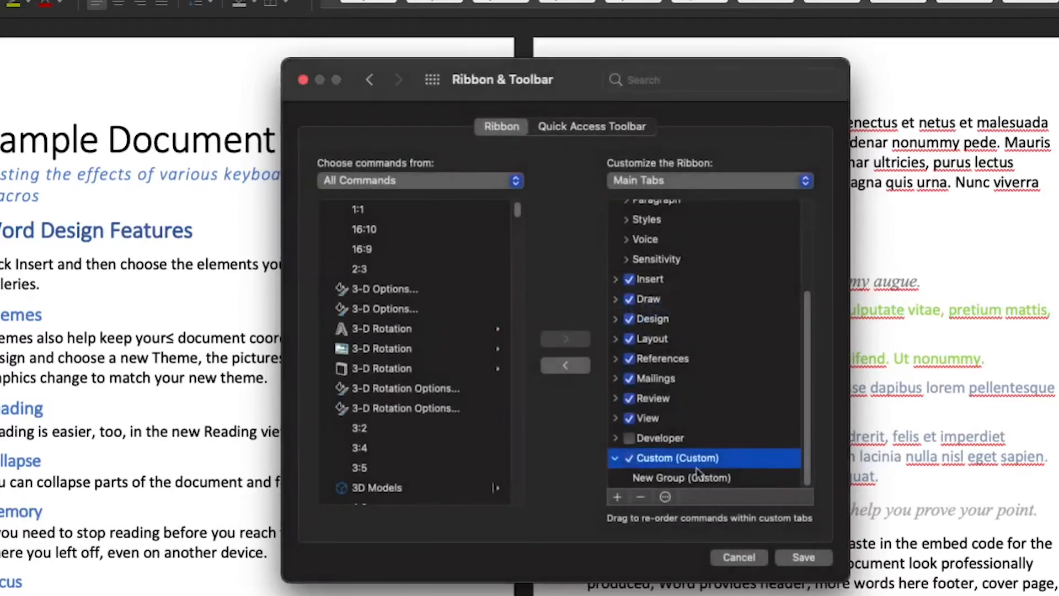
Step: Rename the tab's new group to Sentences
click(697, 478)
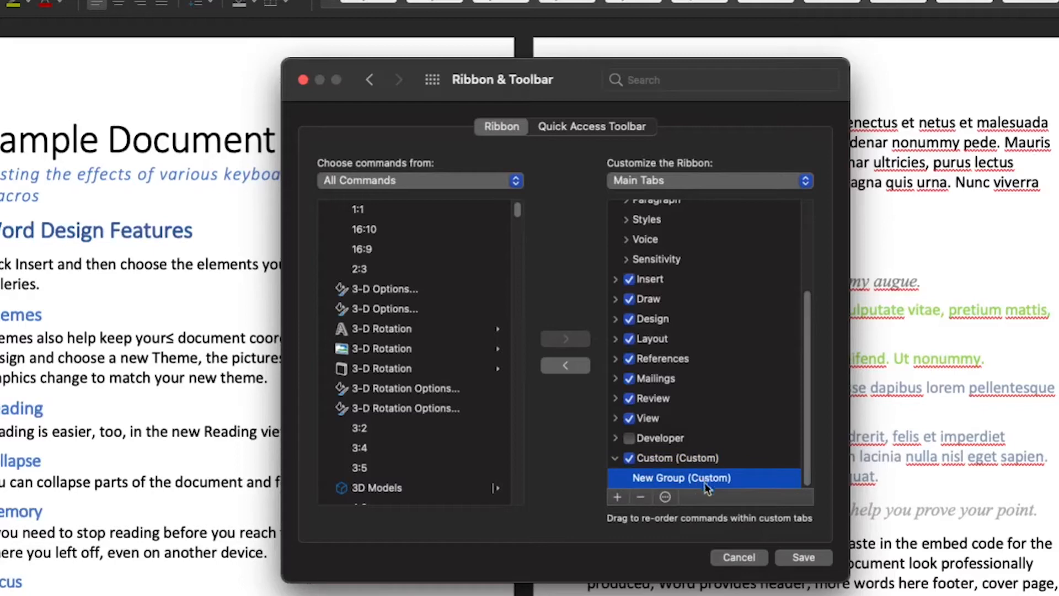
click(678, 497)
click(681, 511)
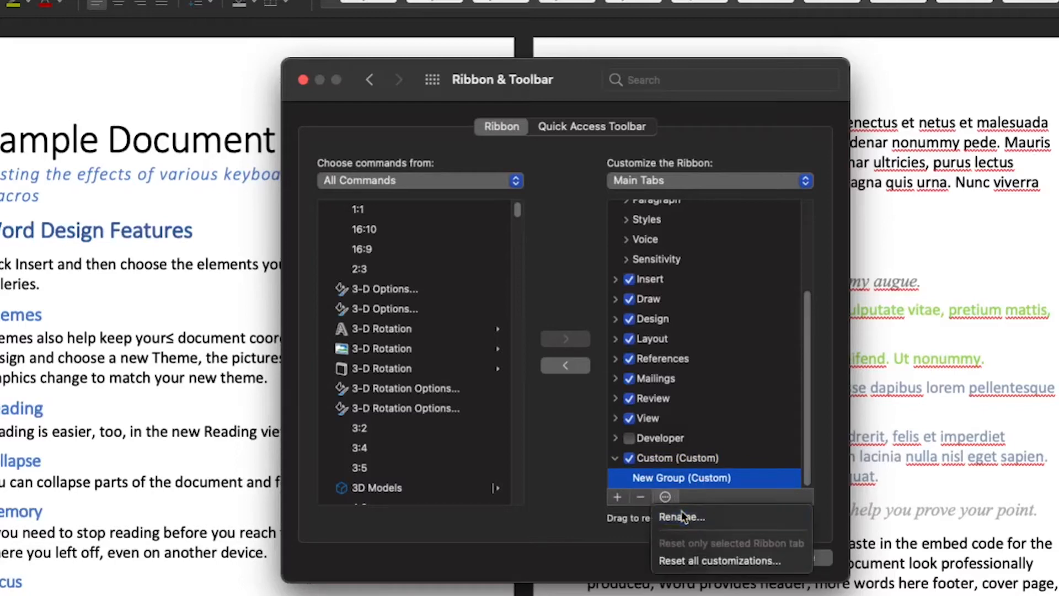
drag(597, 207, 482, 193)
text(Sentences)
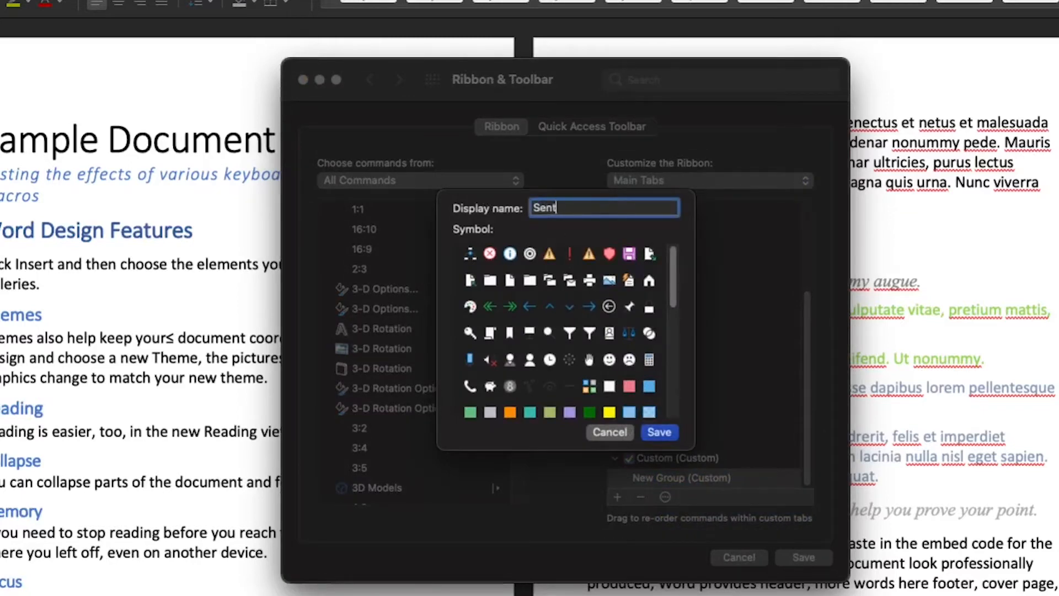
key(Return)
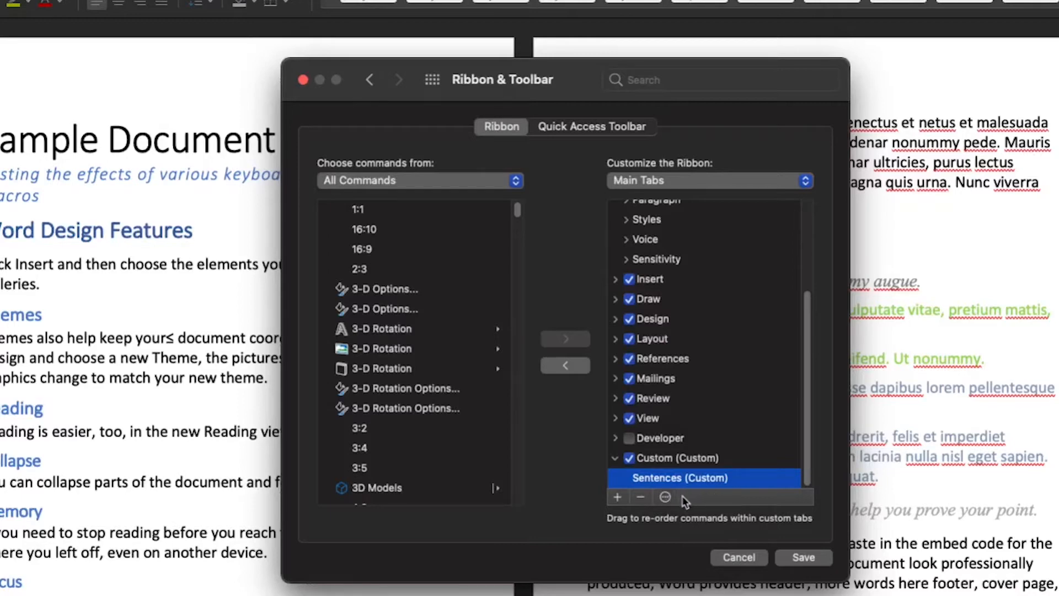
Step: Add a second group to the Custom tab and name it AutoText
click(620, 498)
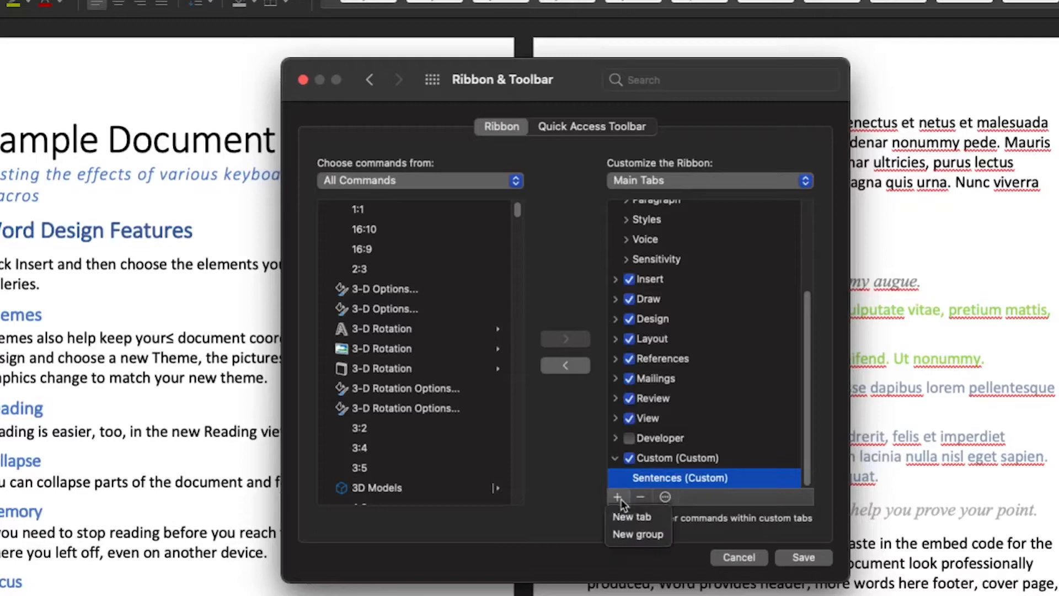
click(635, 533)
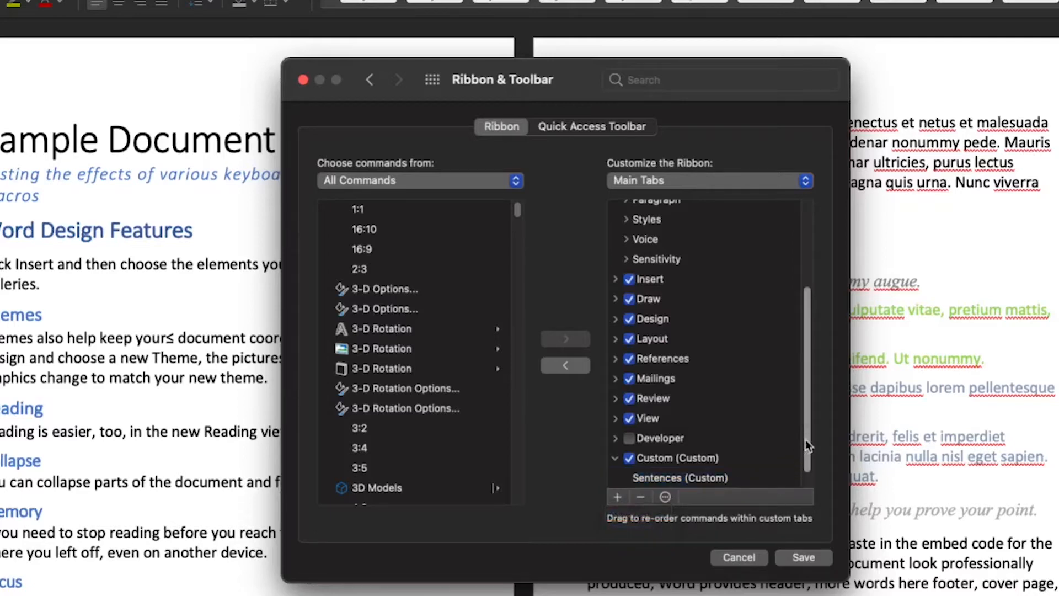
click(666, 497)
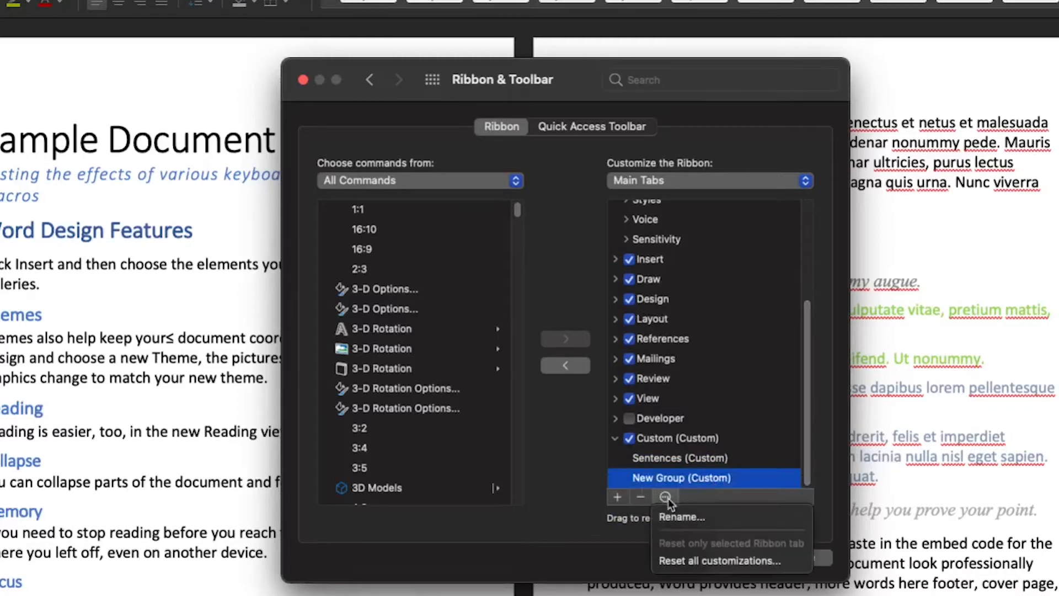
click(686, 521)
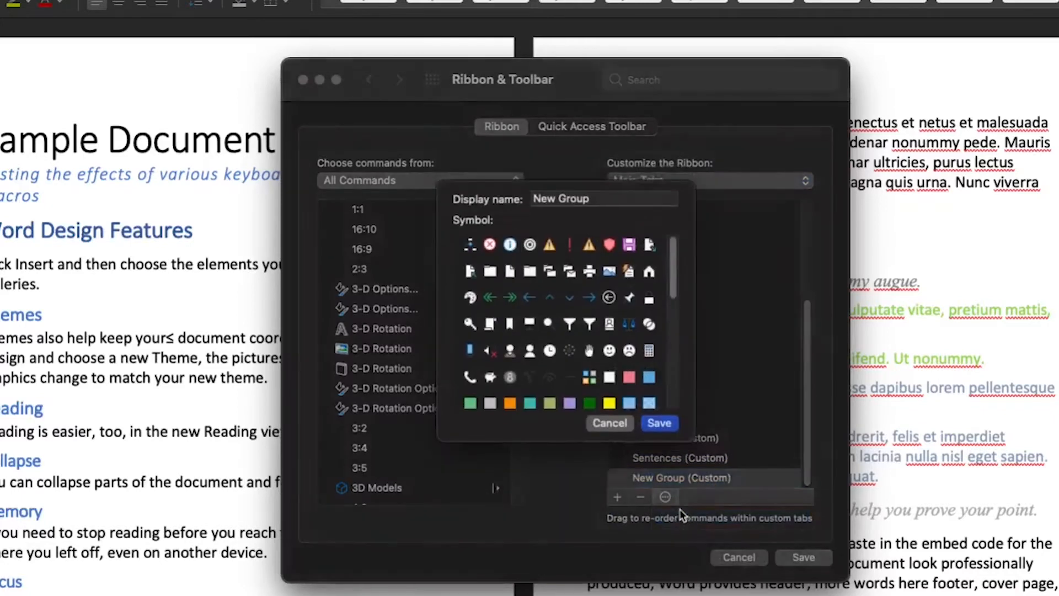
text(AutoText)
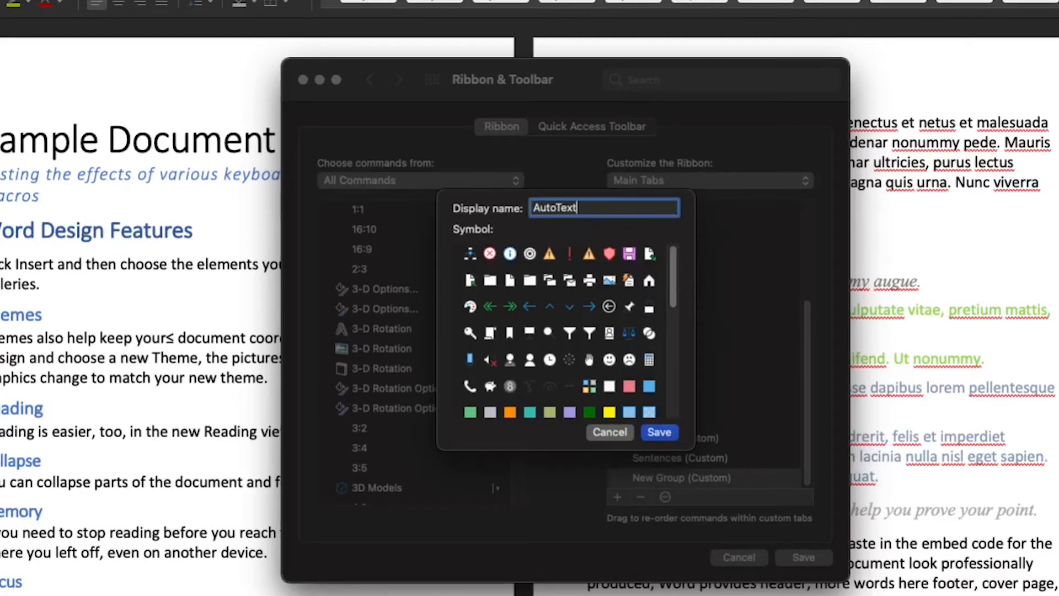
click(655, 432)
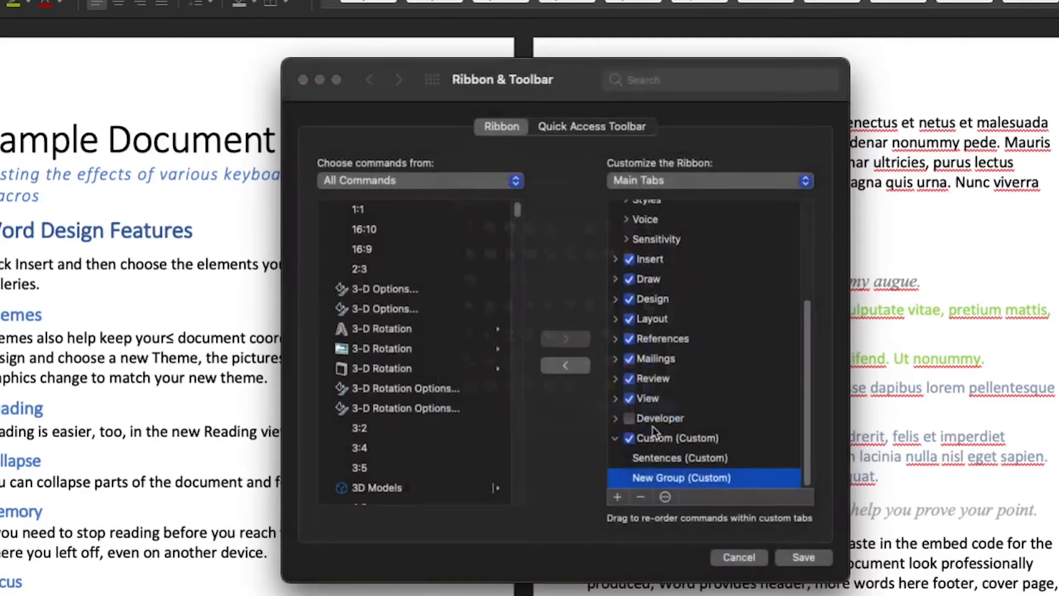
Step: Add the Sent Left, Sent Left Extend, Sent Right and Sent Right Extend commands to the Sentences group
click(692, 455)
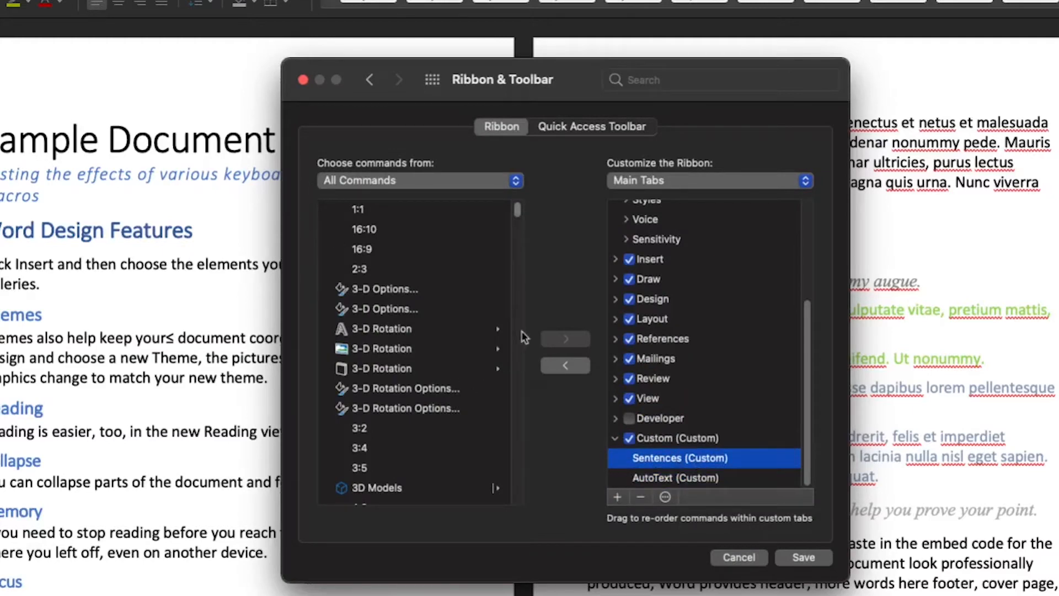
drag(517, 216, 511, 441)
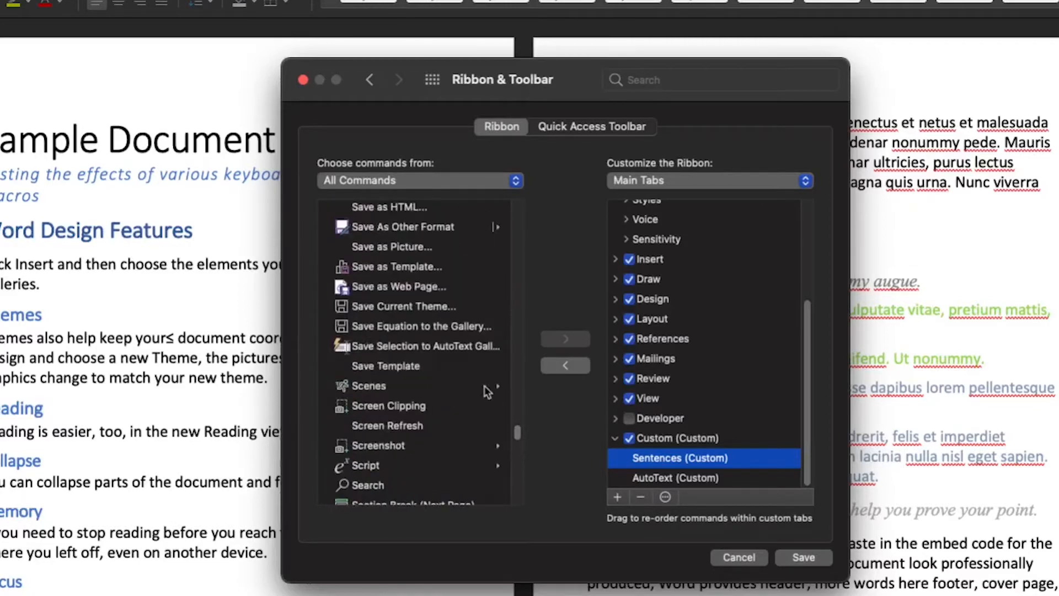
click(486, 344)
click(479, 465)
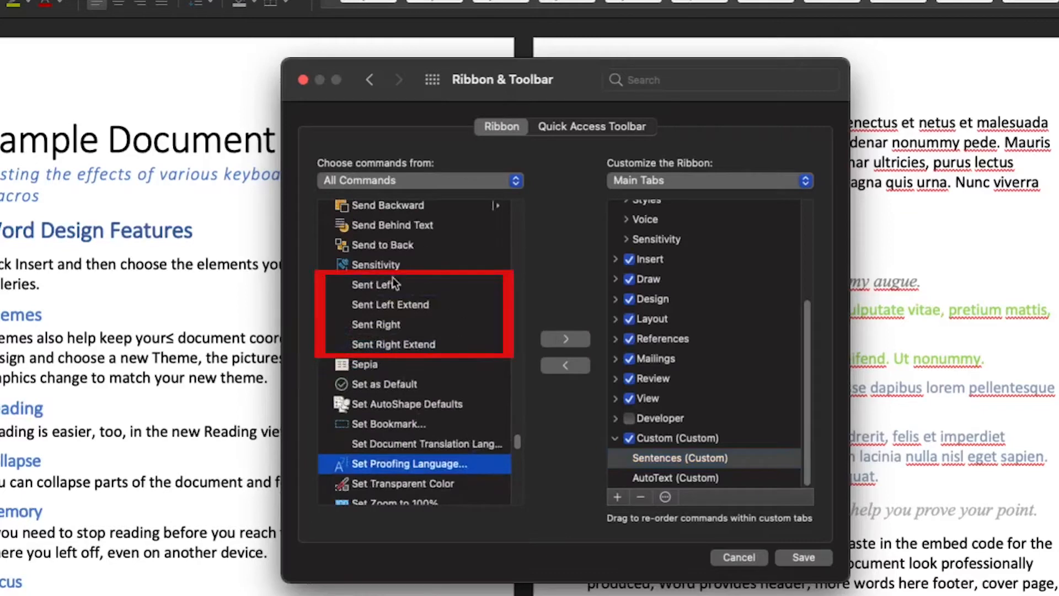
click(458, 291)
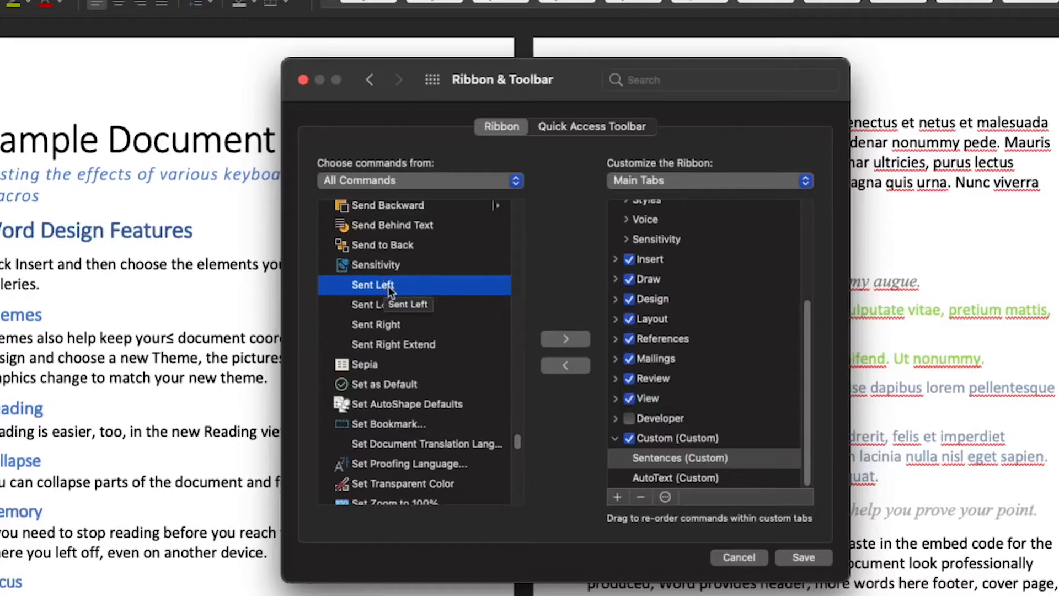
click(581, 339)
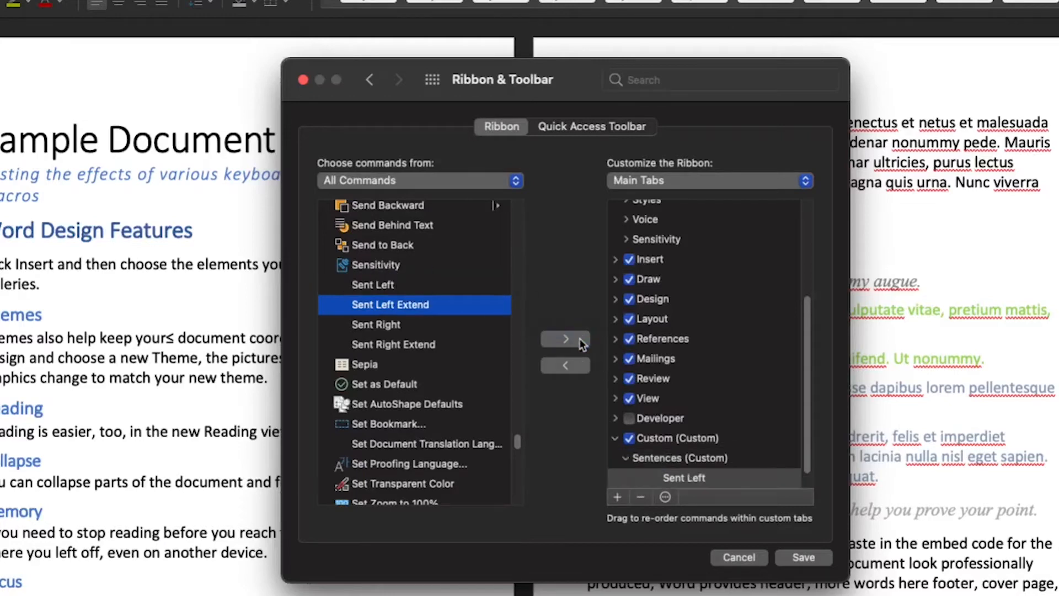
click(579, 338)
click(579, 339)
click(579, 339)
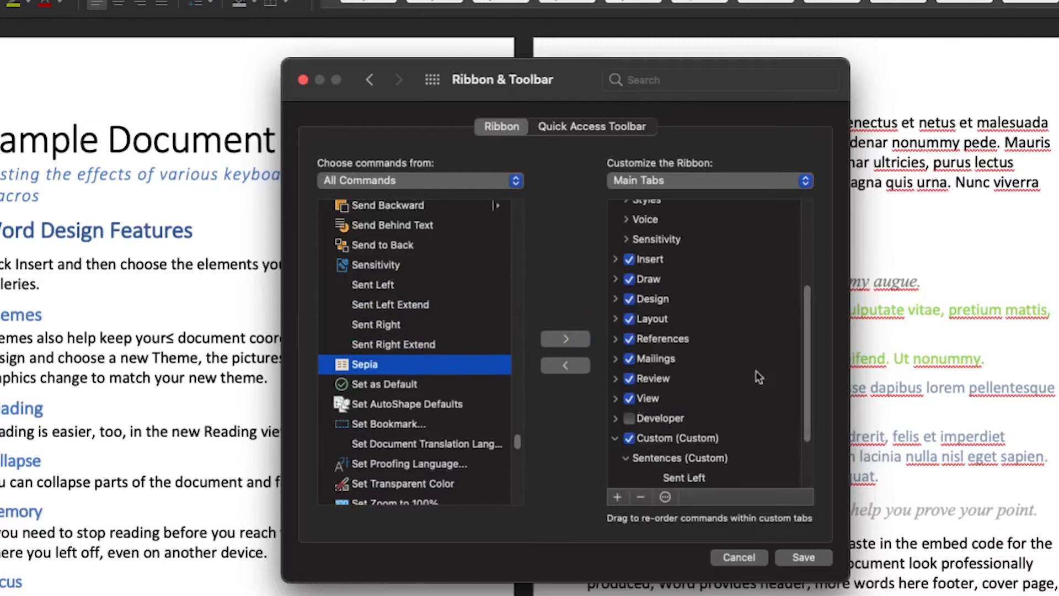
Step: Move Sent Left Extend above Sent Left in the Sentences group
scroll(809, 352, down, 3)
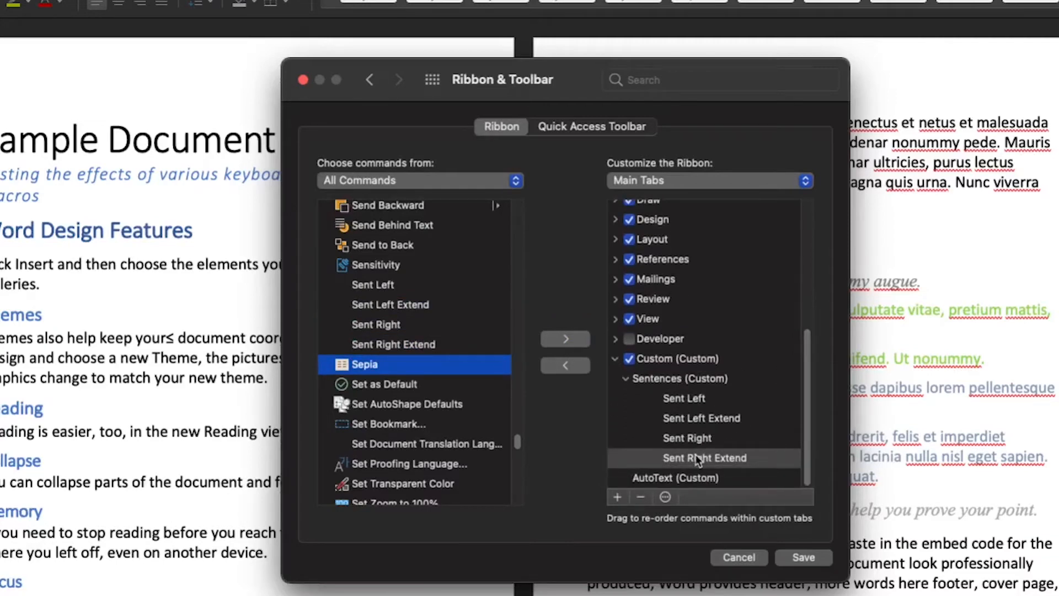
drag(700, 422, 704, 398)
Step: Open the display name and symbol options for Sent Left and save them
click(721, 418)
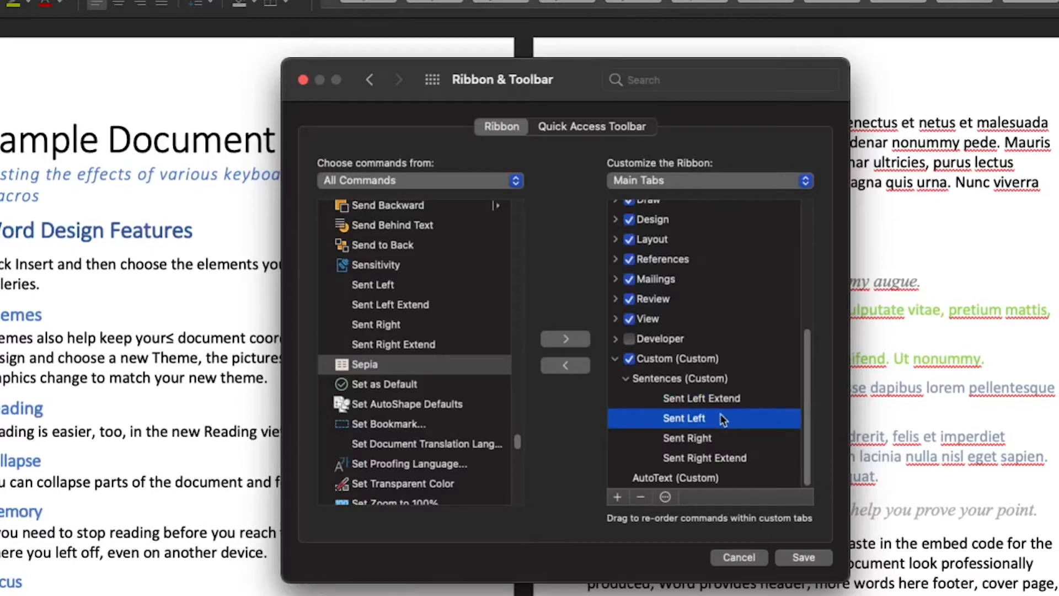
click(665, 497)
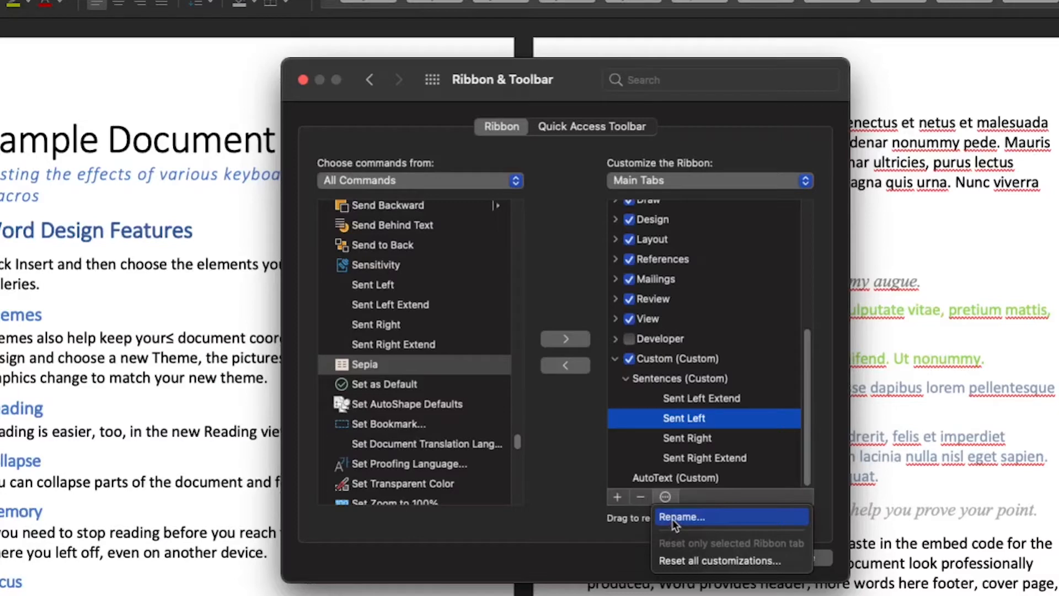
click(672, 519)
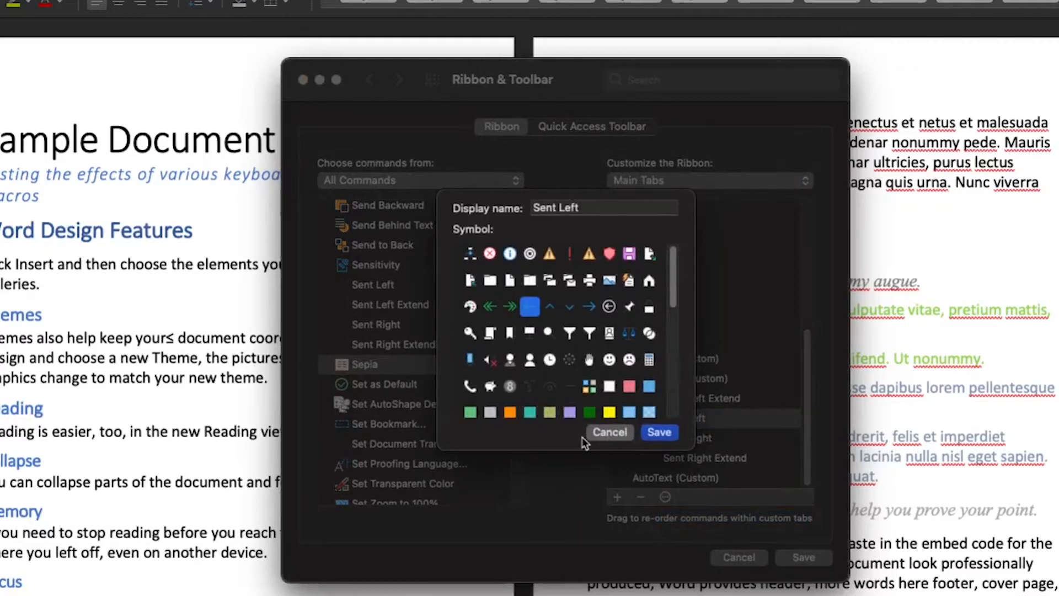
click(657, 433)
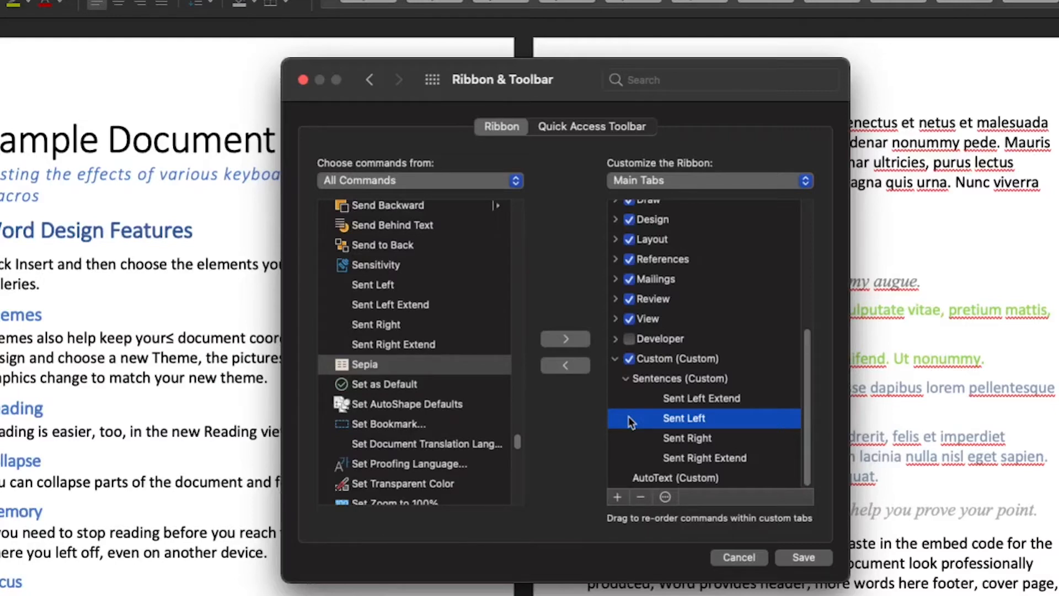
Step: Assign symbols to Sent Right and the other Sentences commands through their rename options
click(722, 439)
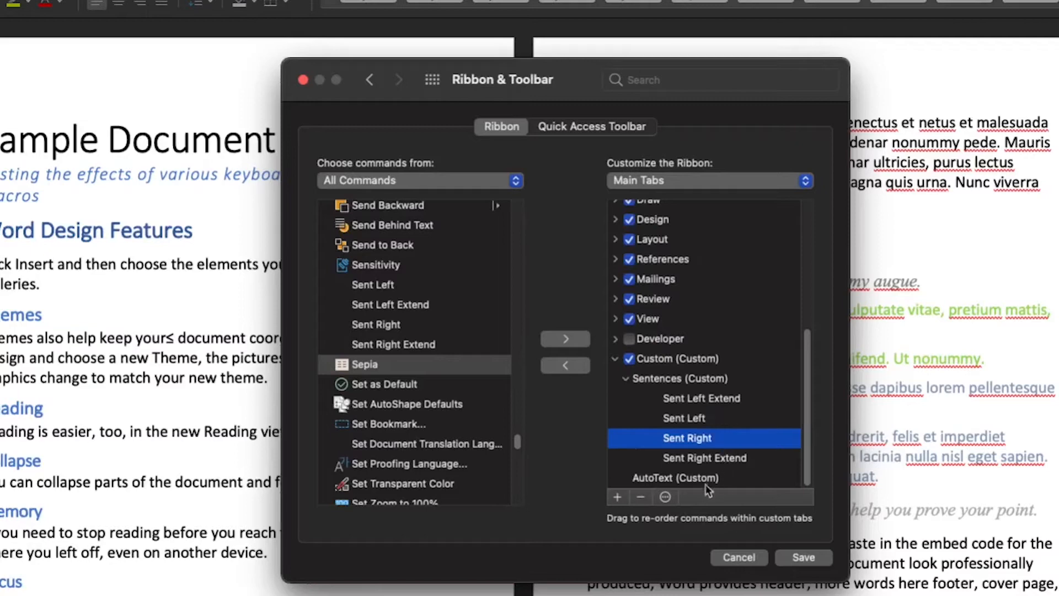
click(665, 497)
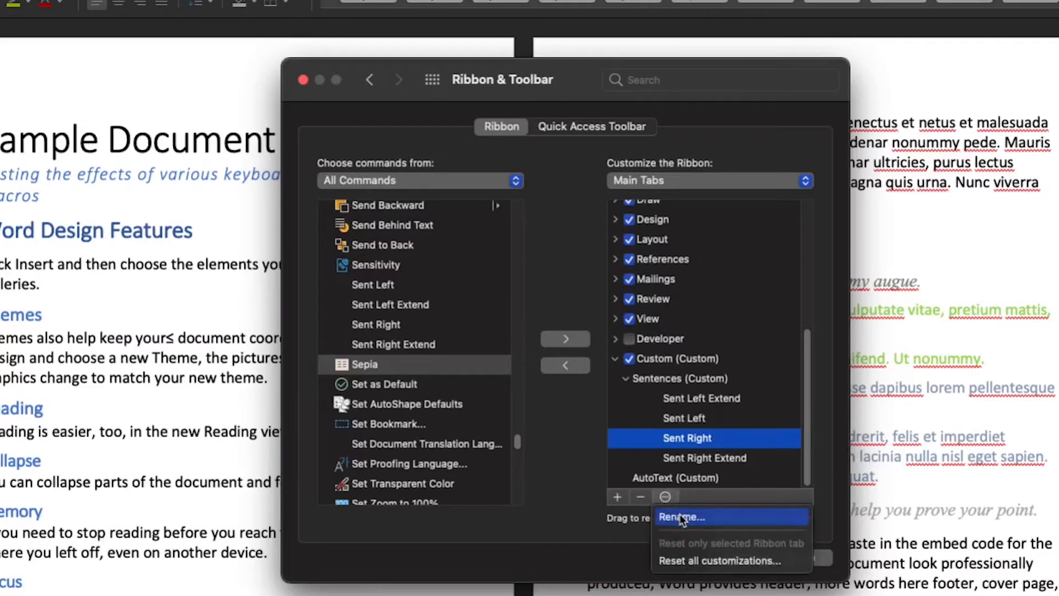
click(681, 516)
click(705, 457)
drag(696, 419, 724, 395)
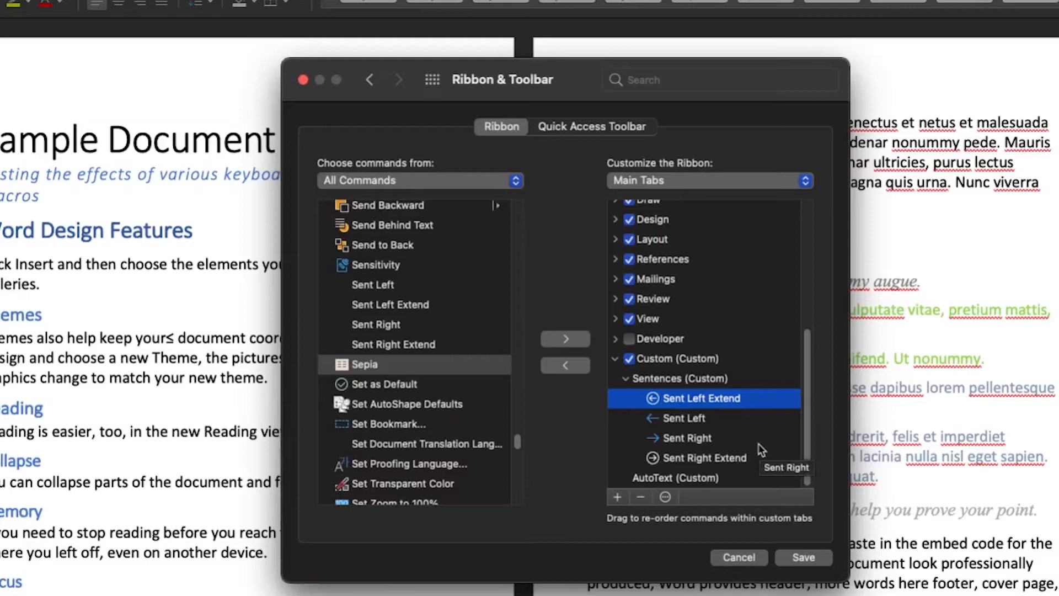
click(706, 422)
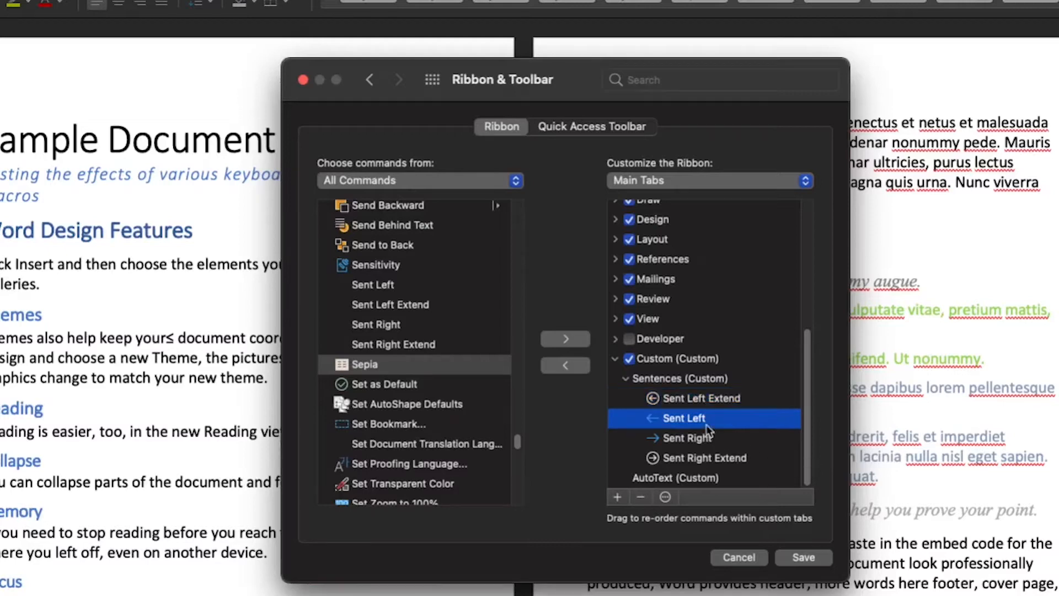
Step: Add the AutoText and AutoText... commands from Commands Not in the Ribbon to the AutoText group and save the ribbon
click(673, 478)
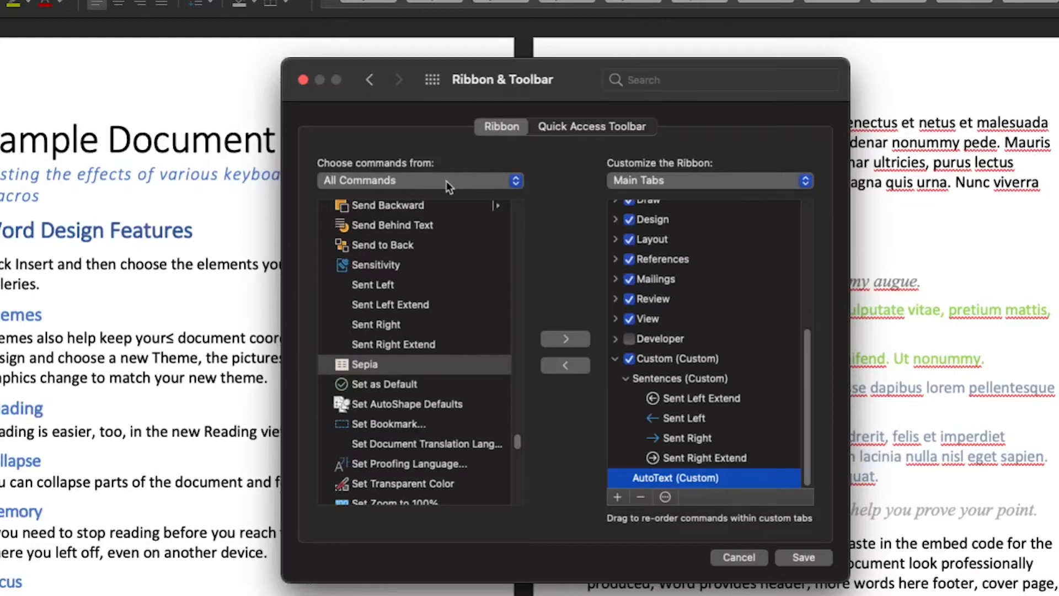
click(514, 181)
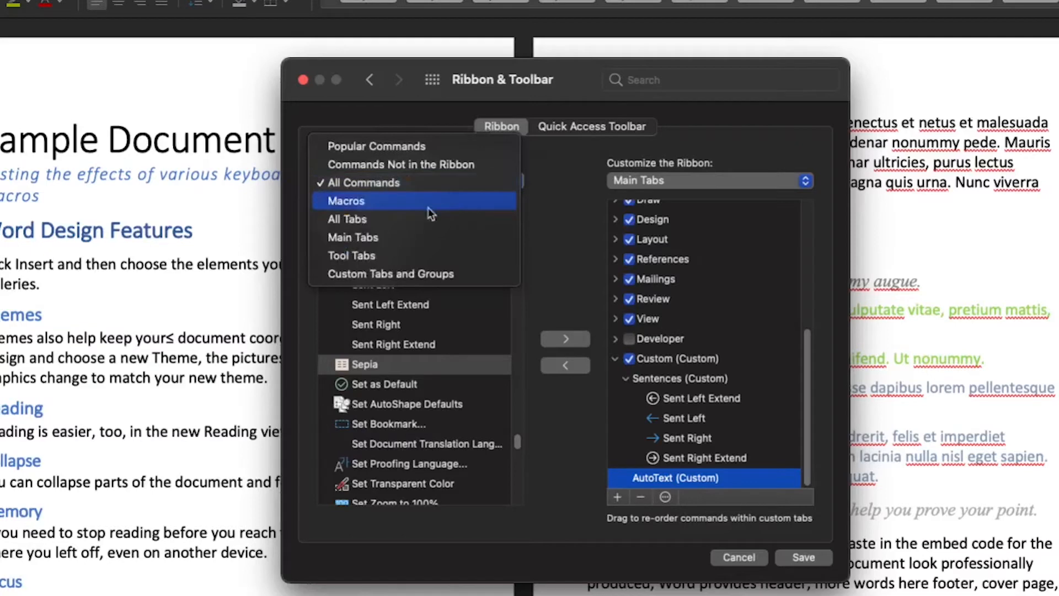
click(418, 166)
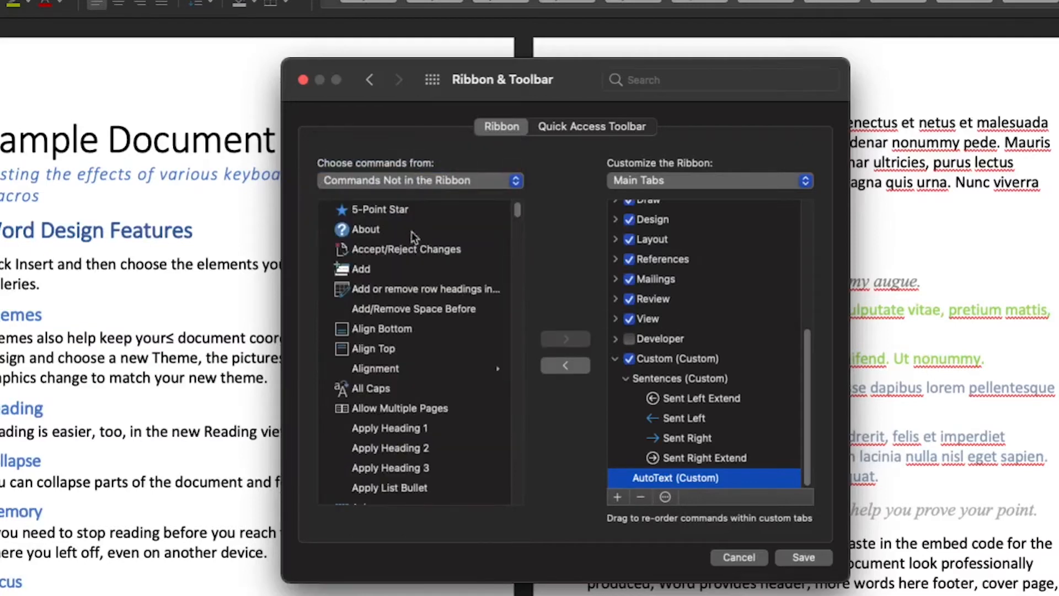
scroll(432, 374, down, 5)
scroll(433, 379, up, 10)
scroll(432, 374, down, 2)
scroll(432, 372, down, 3)
click(425, 432)
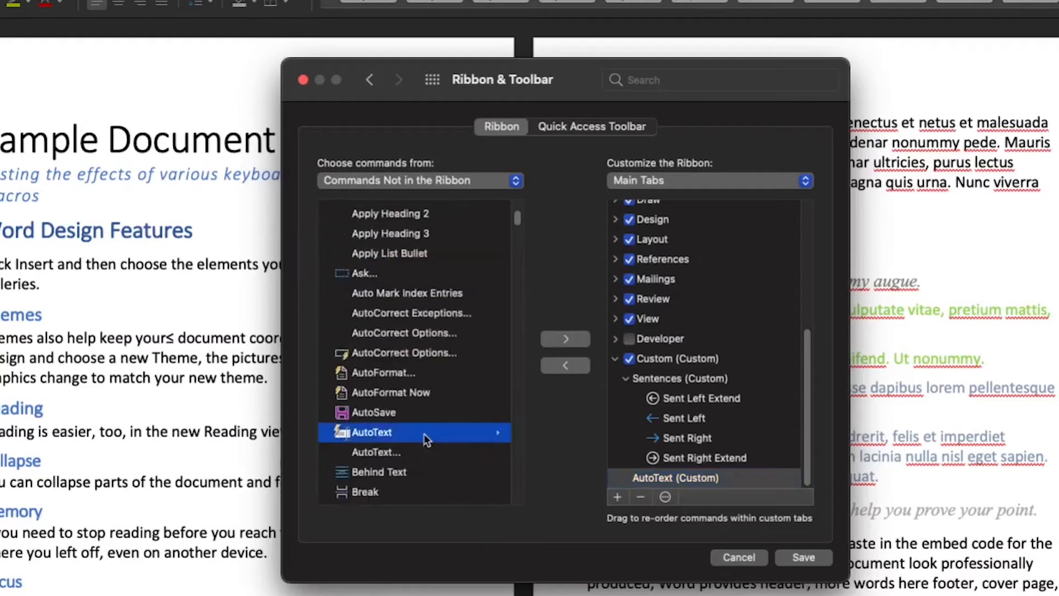
click(576, 340)
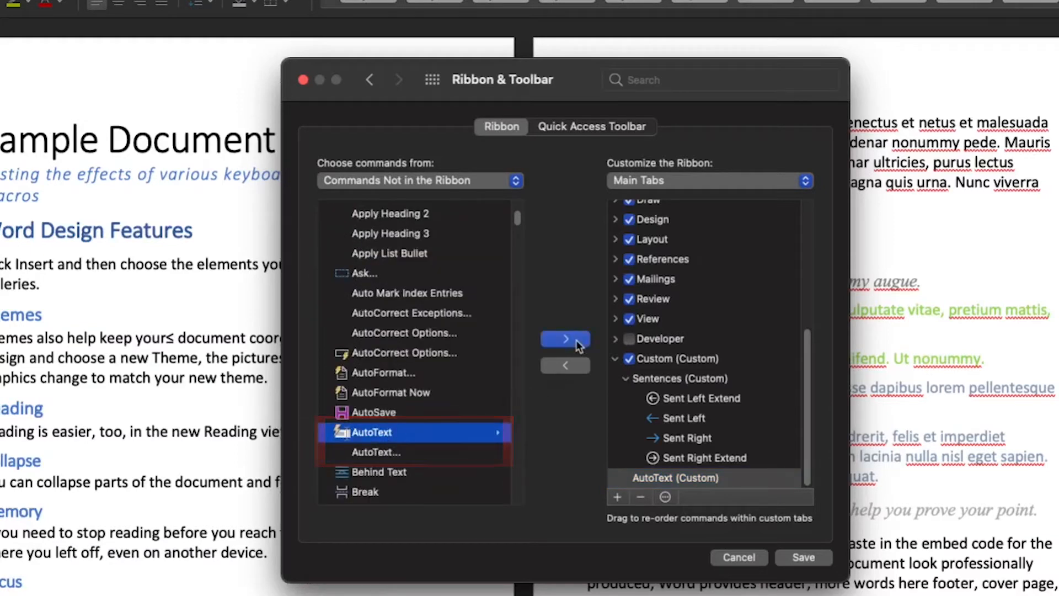
click(561, 346)
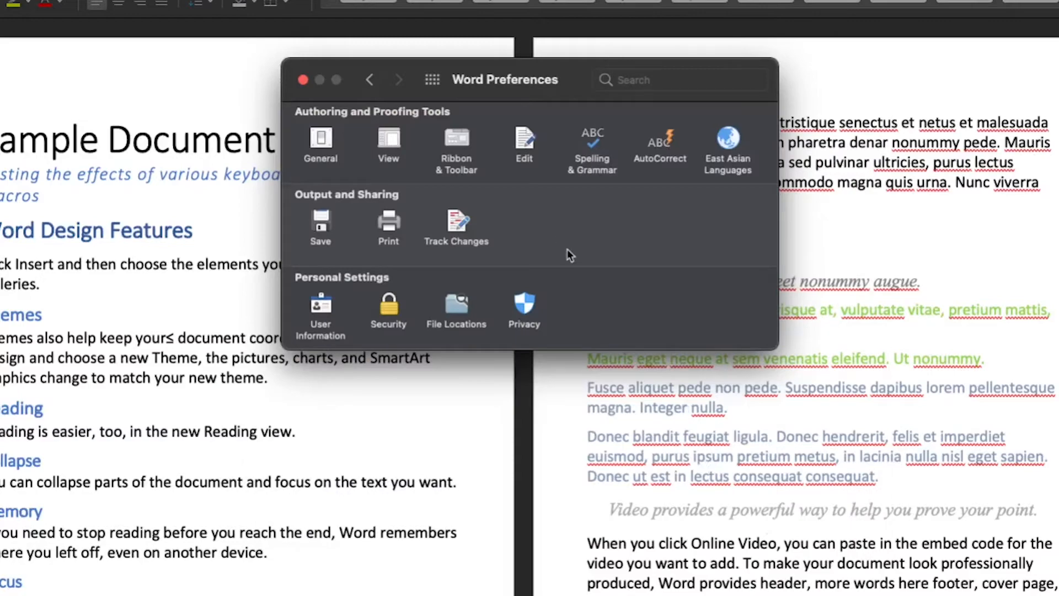
Step: Close the preferences window and open the Custom tab in the ribbon
click(302, 79)
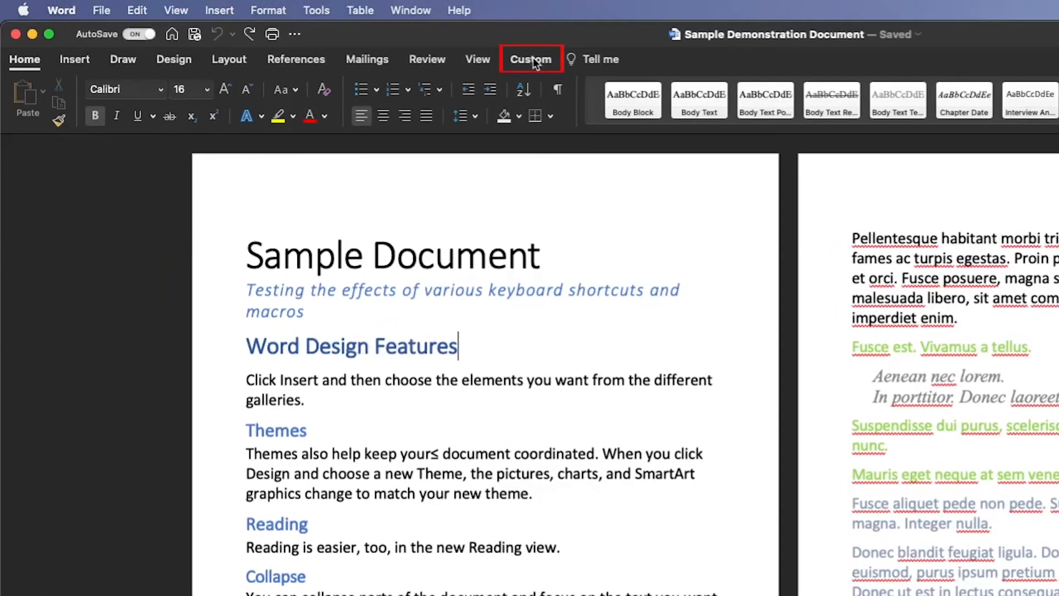
click(533, 58)
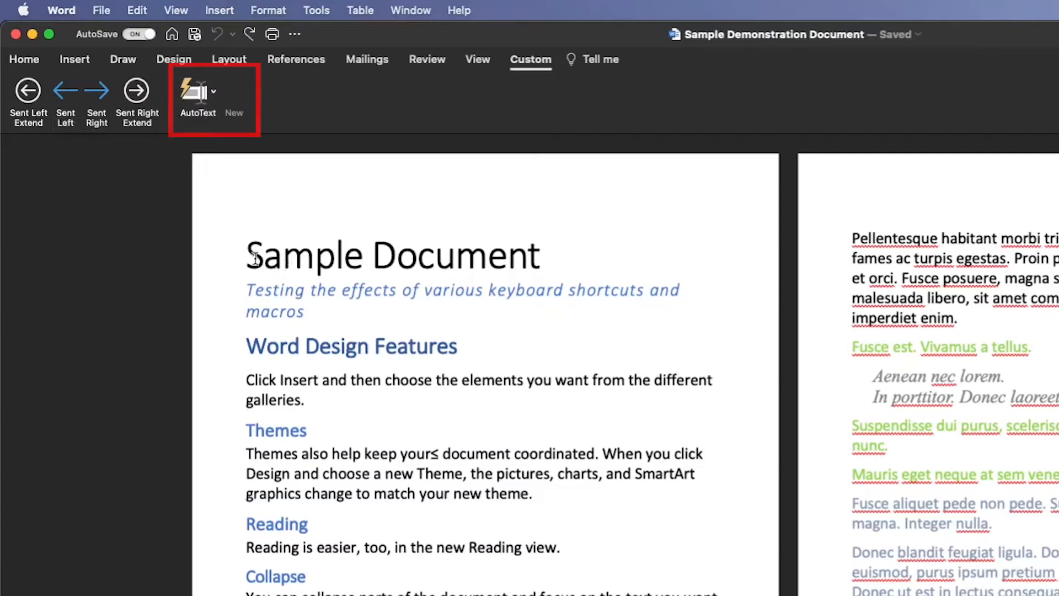
Step: Select the Word Design Features heading and paragraph and try creating a new AutoText entry from it
drag(247, 346, 356, 412)
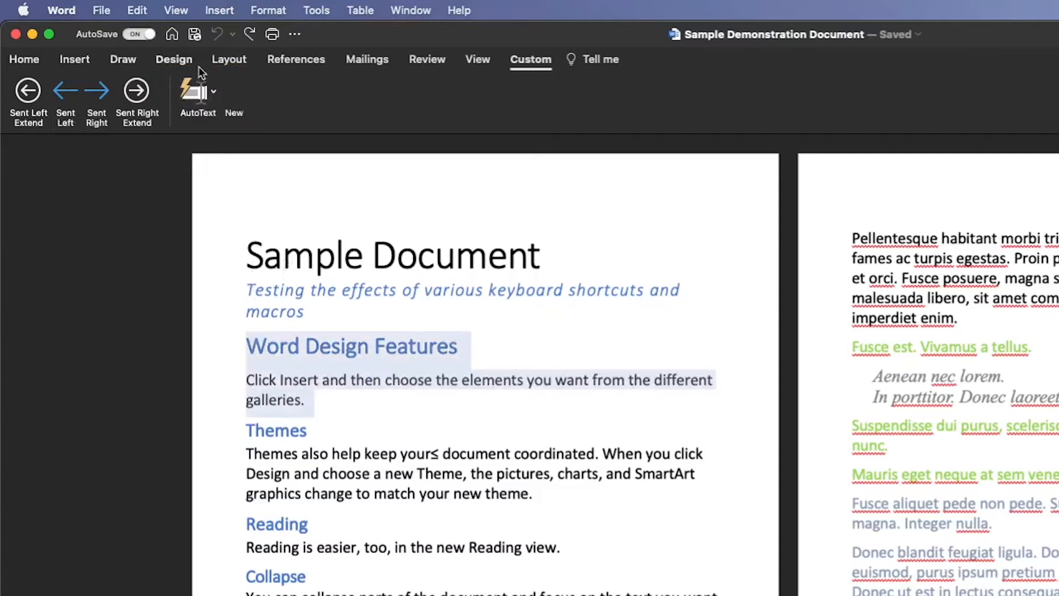
click(236, 102)
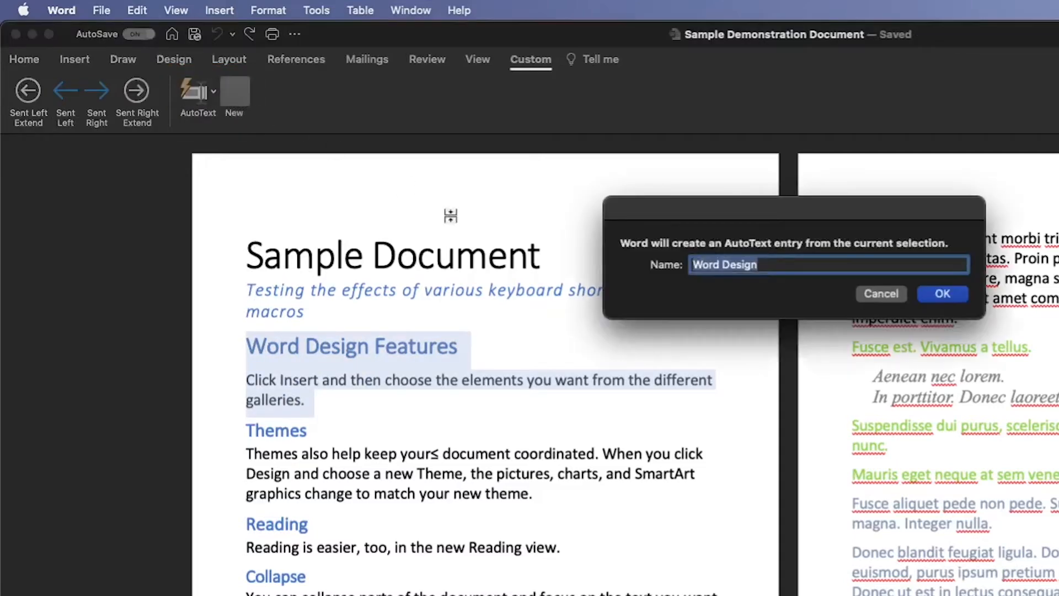
click(894, 301)
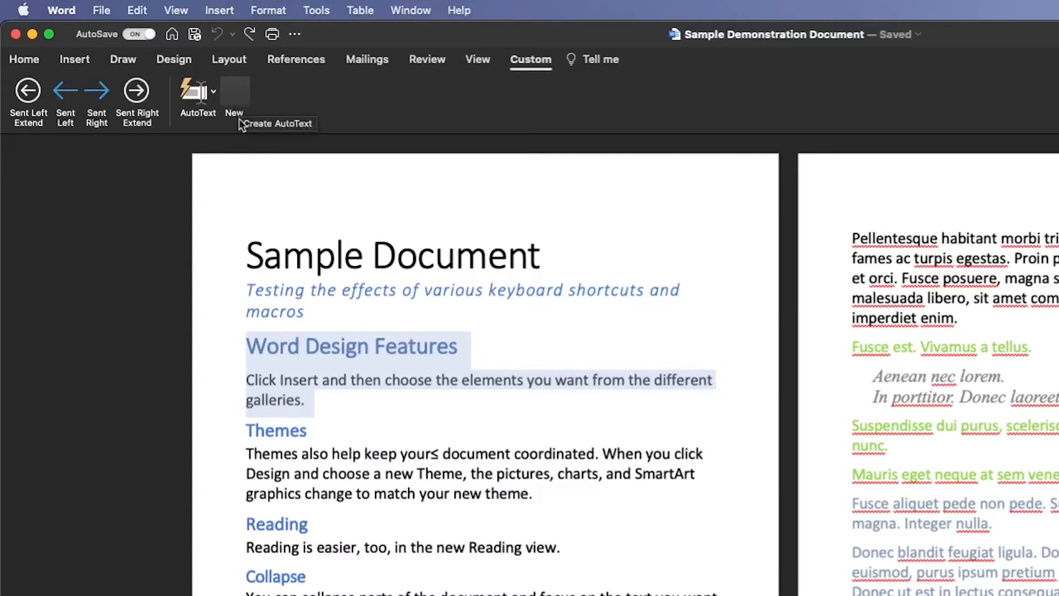
click(237, 94)
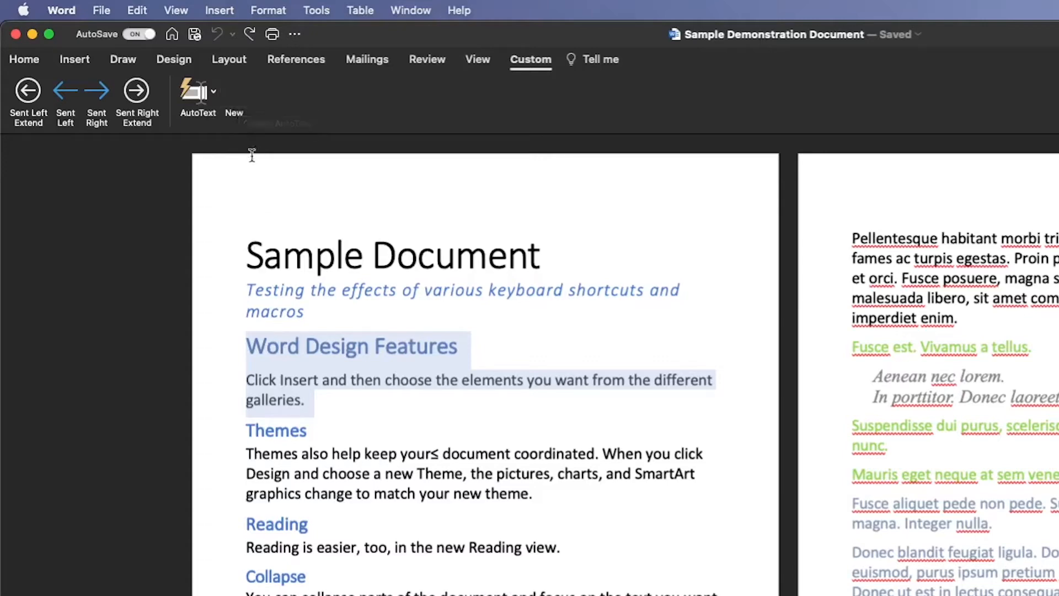
click(371, 377)
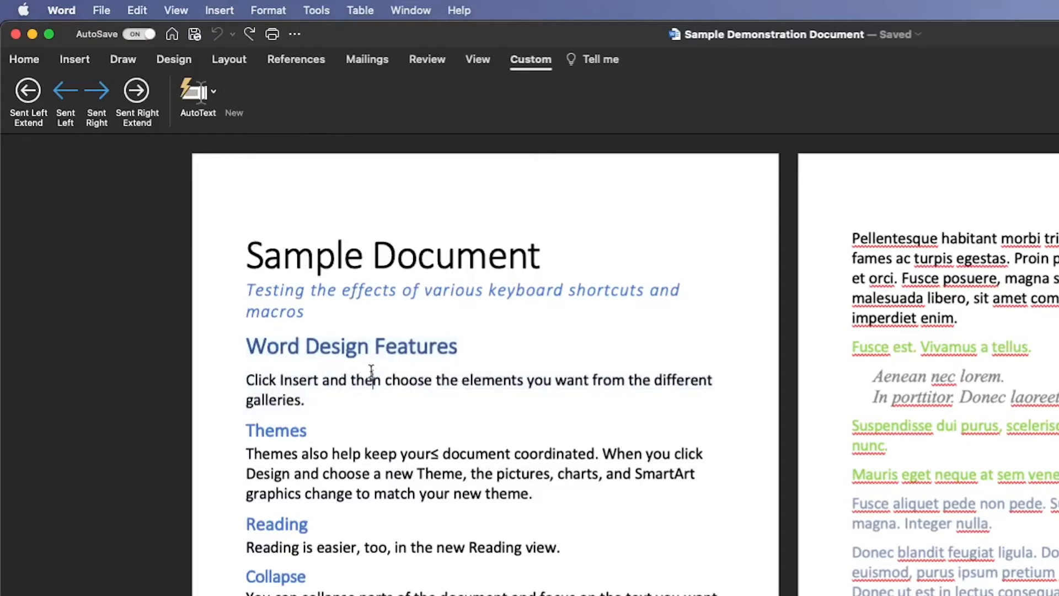